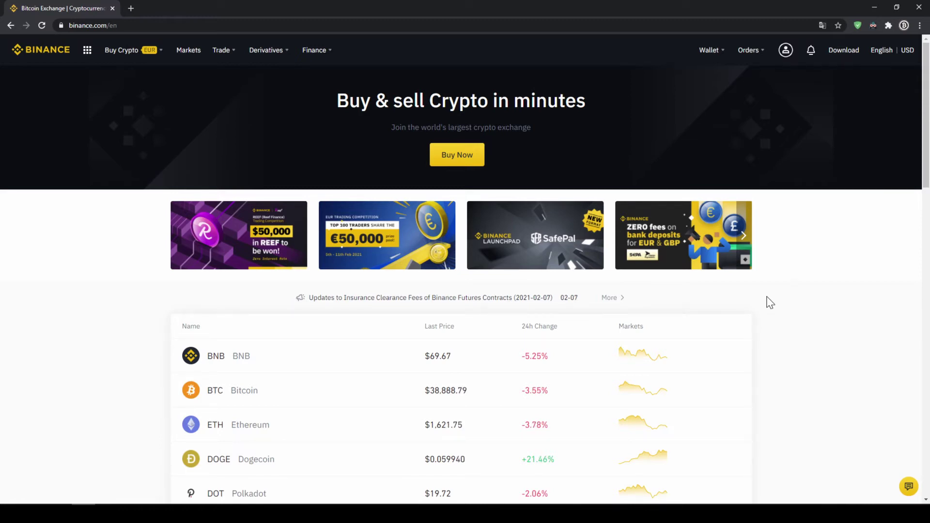
# - Open the account's identification page and check the verification status of the personal details
pyautogui.moveTo(785, 51)
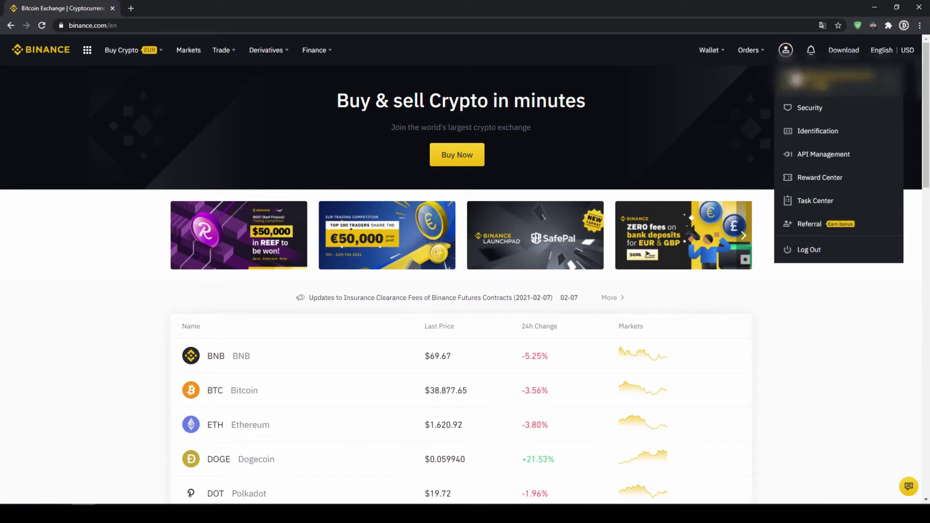
pyautogui.click(815, 138)
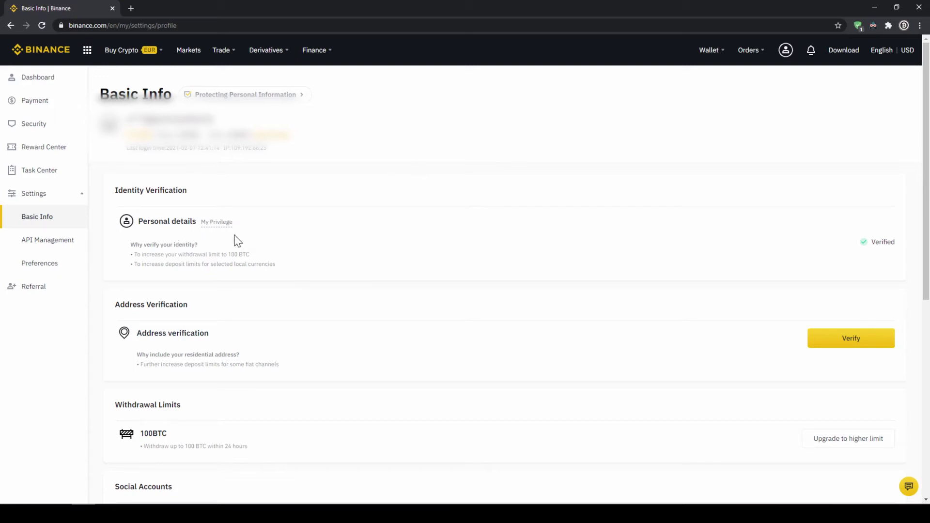
pyautogui.moveTo(865, 247); pyautogui.dragTo(903, 251)
pyautogui.click(904, 251)
# - Open the Fiat and Spot wallet and review its fiat balance and crypto balance sections
pyautogui.moveTo(716, 54)
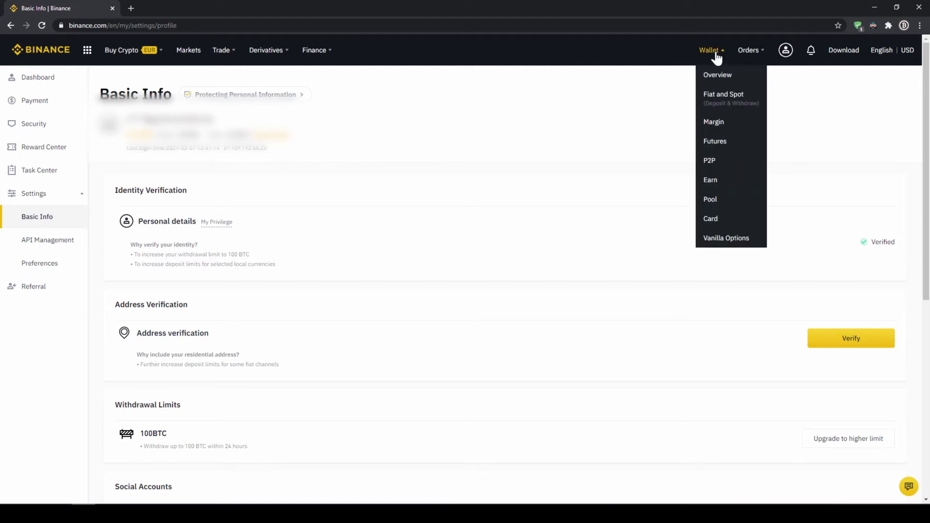
pyautogui.click(728, 108)
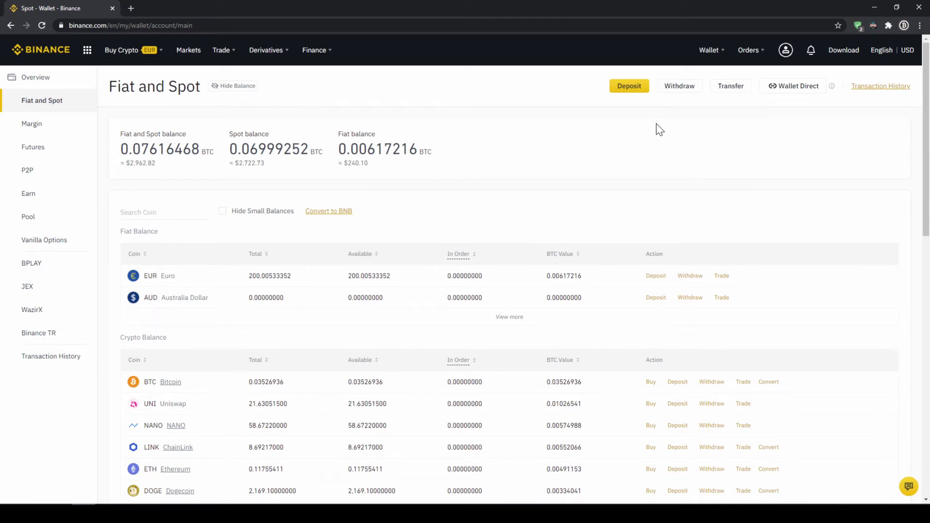
pyautogui.moveTo(130, 232); pyautogui.dragTo(176, 237)
pyautogui.moveTo(118, 338); pyautogui.dragTo(180, 340)
pyautogui.click(202, 344)
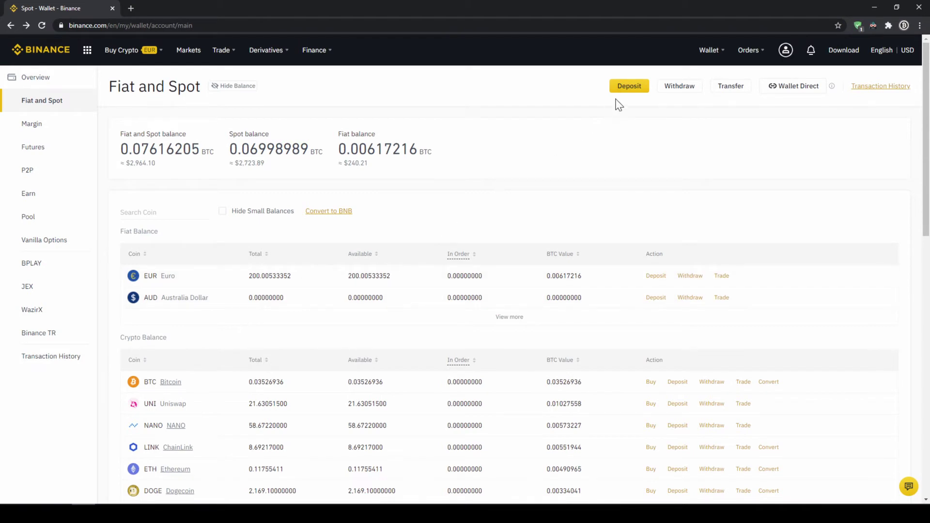
# - Open the fiat deposit form from the Fiat and Spot wallet
pyautogui.click(630, 90)
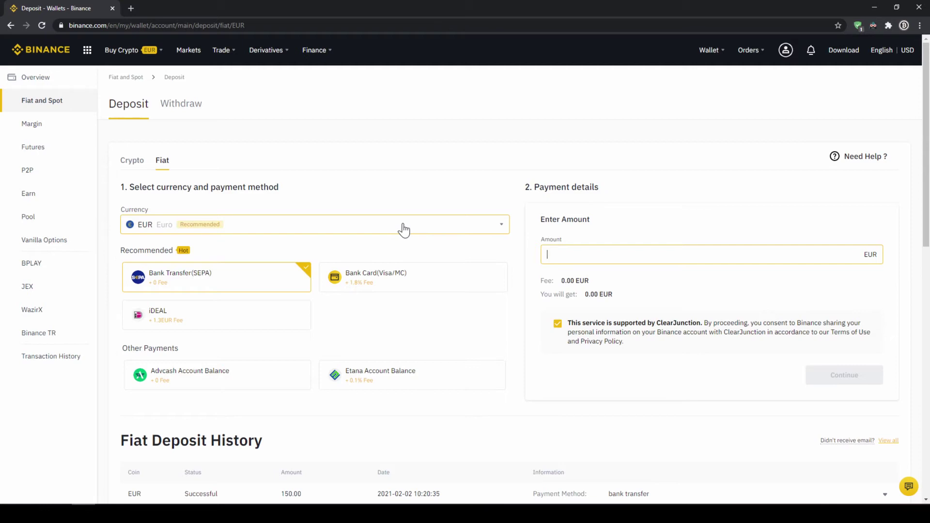
pyautogui.click(440, 205)
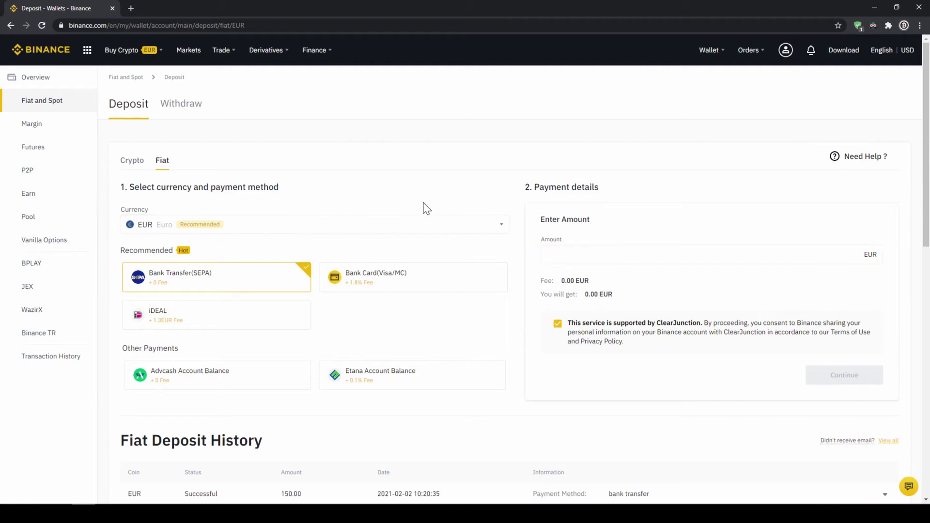
# - Switch the deposit currency to USD
pyautogui.click(380, 228)
pyautogui.scroll(-10, 262, 298)
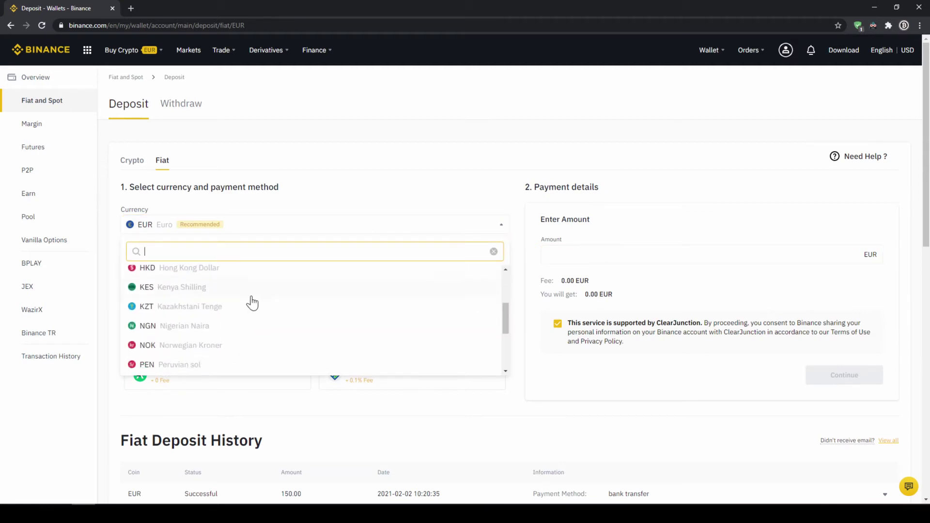
pyautogui.click(192, 345)
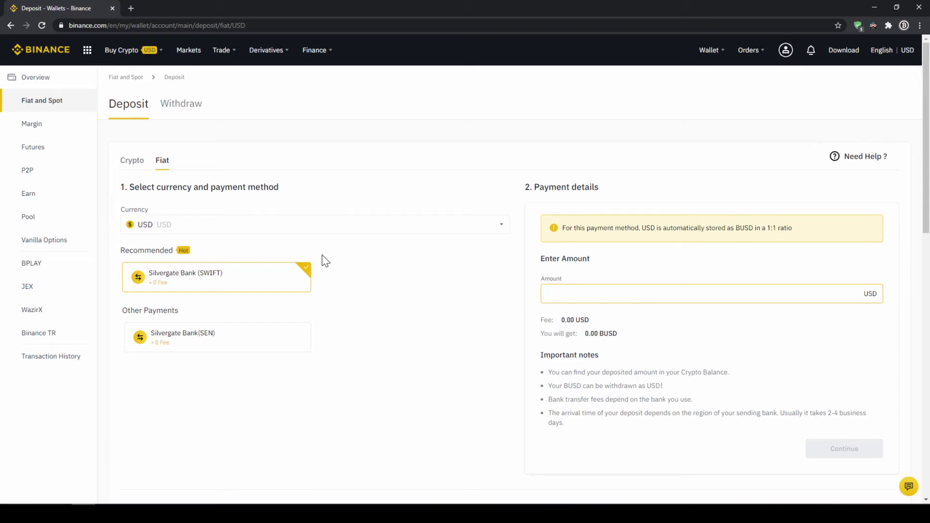
# - Set the deposit currency to EUR, request SEPA bank transfer details for 1000 EUR, and highlight the required reference code
pyautogui.click(305, 225)
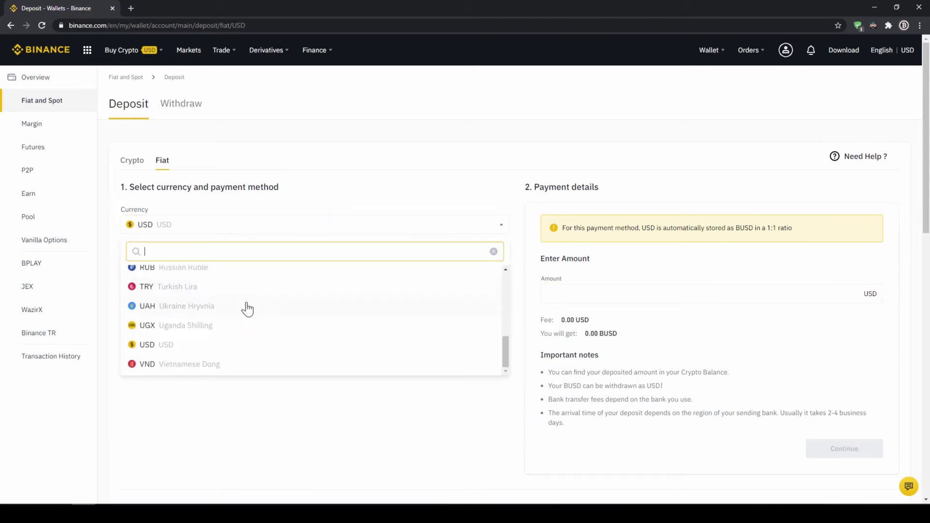
pyautogui.scroll(10, 232, 319)
pyautogui.click(167, 279)
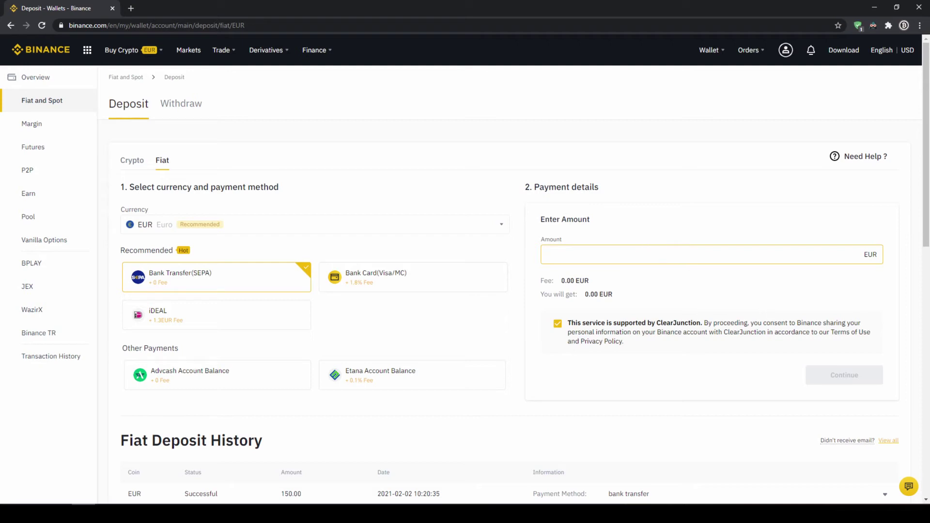
pyautogui.write('1000')
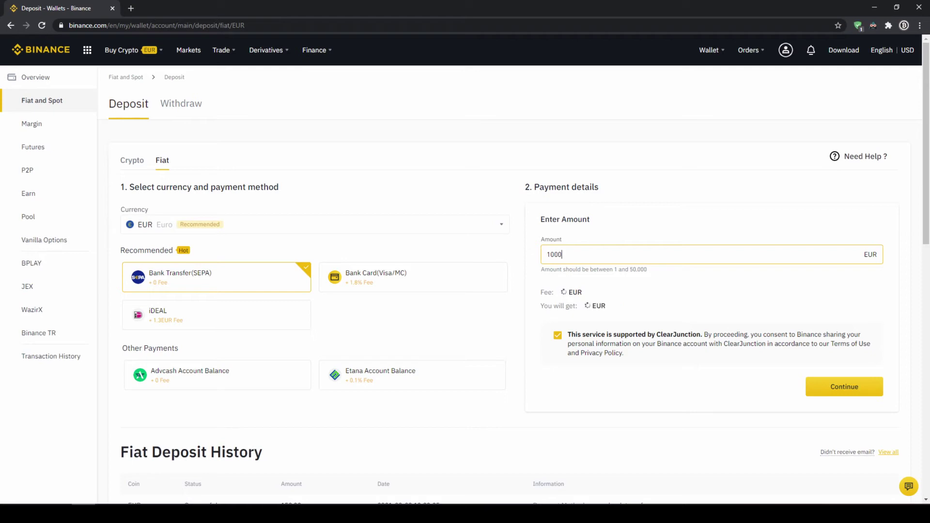
pyautogui.click(842, 383)
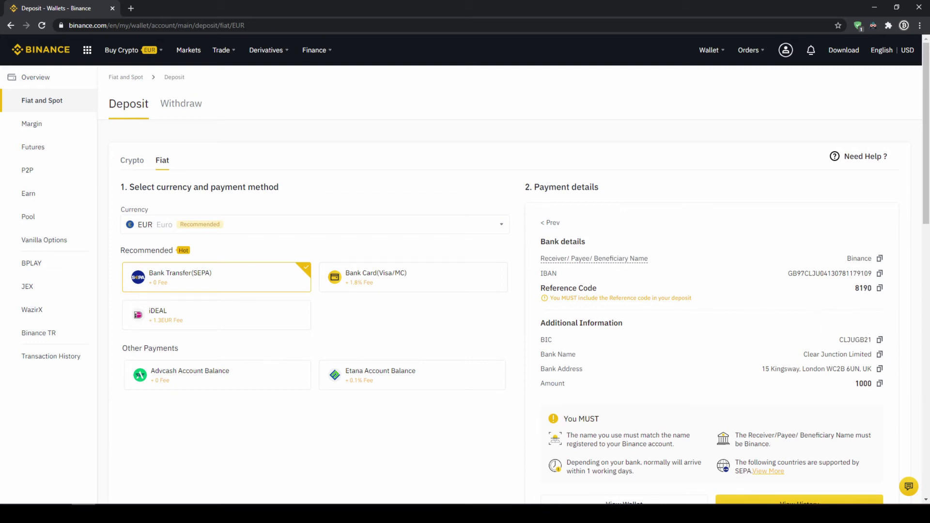
pyautogui.moveTo(568, 288); pyautogui.dragTo(796, 297)
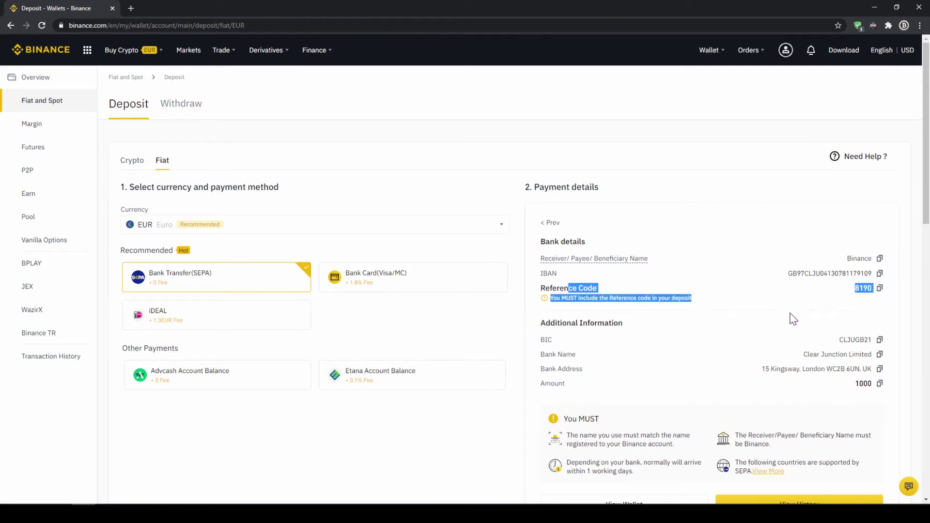
pyautogui.click(780, 331)
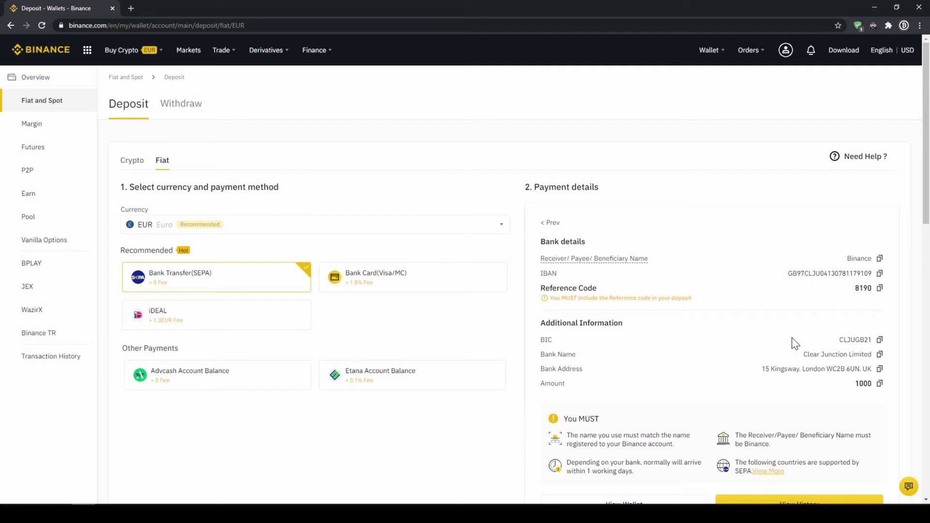
# - Return to the Fiat and Spot wallet and check the Euro balance
pyautogui.moveTo(706, 51)
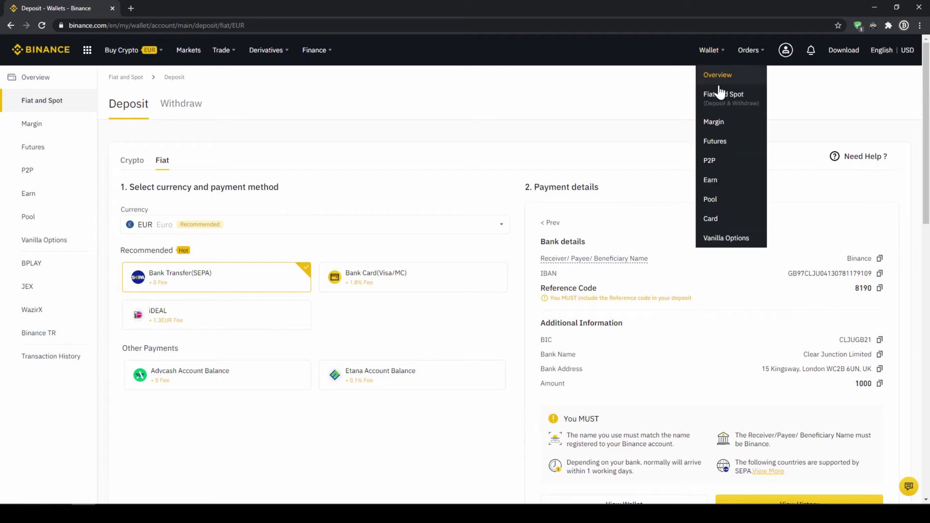
pyautogui.click(724, 96)
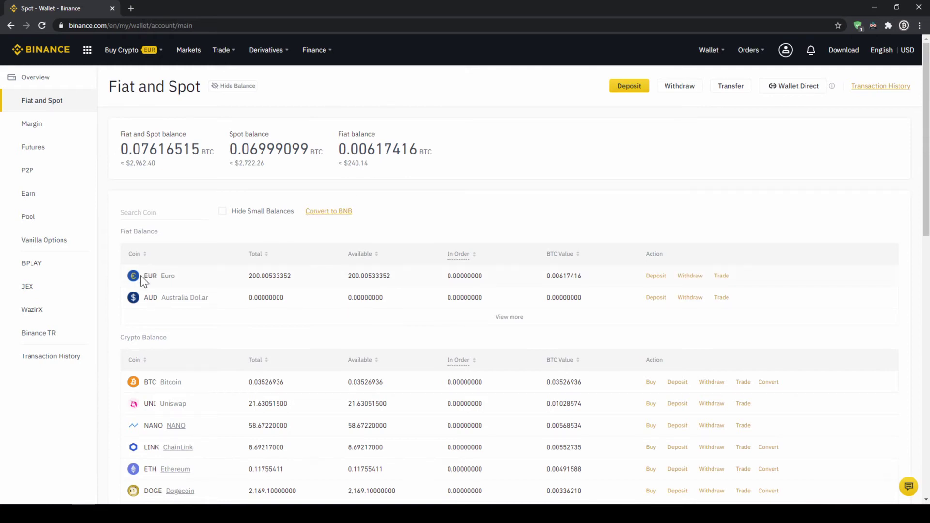
pyautogui.moveTo(159, 279); pyautogui.dragTo(304, 291)
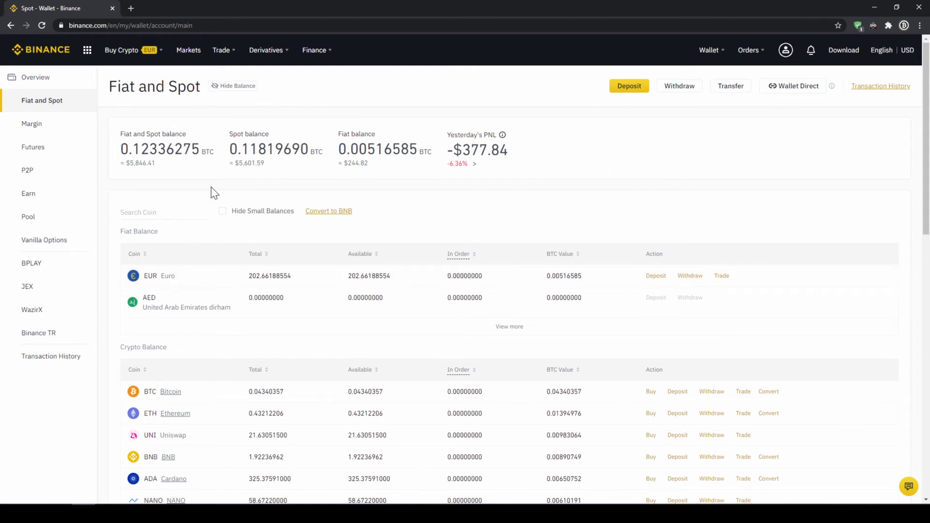
# - Open the crypto purchase form funded by the cash balance and look through the payment currencies, keeping EUR
pyautogui.moveTo(127, 55)
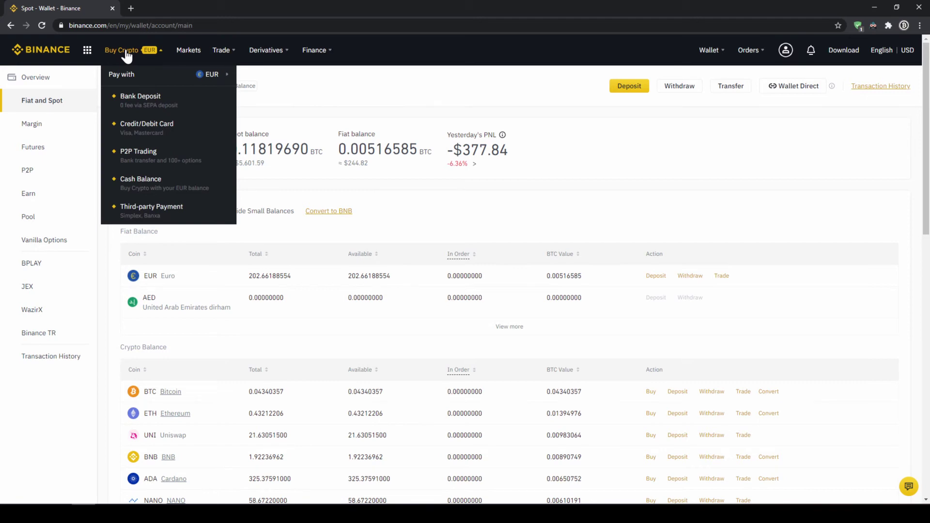
pyautogui.click(160, 182)
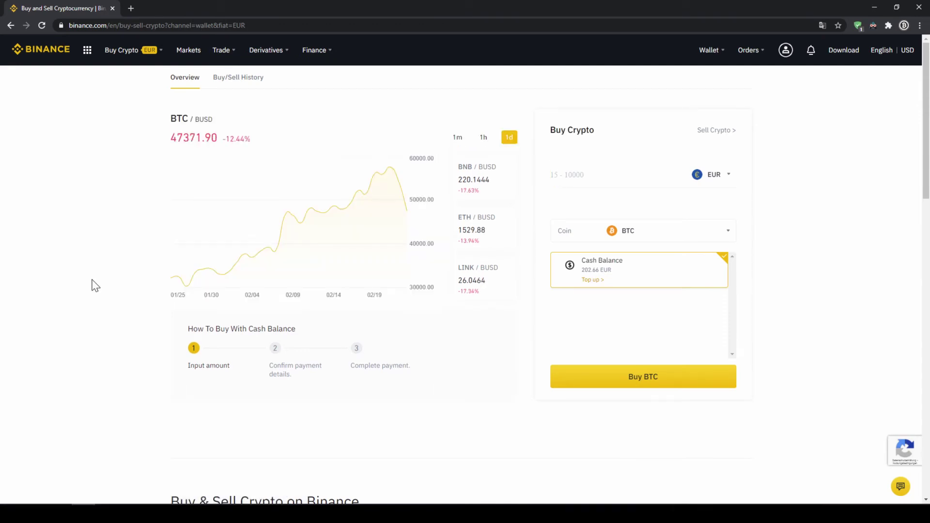
pyautogui.click(728, 180)
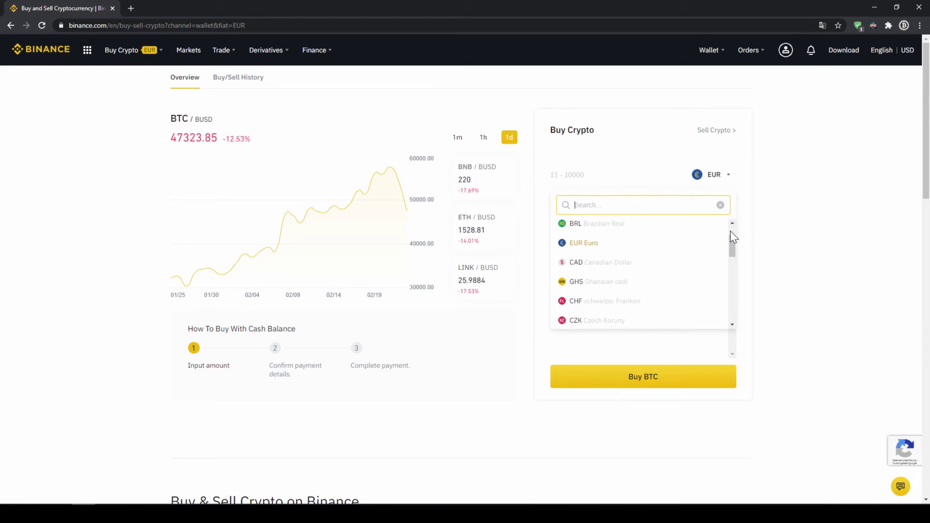
pyautogui.moveTo(732, 237); pyautogui.dragTo(725, 187)
pyautogui.click(764, 166)
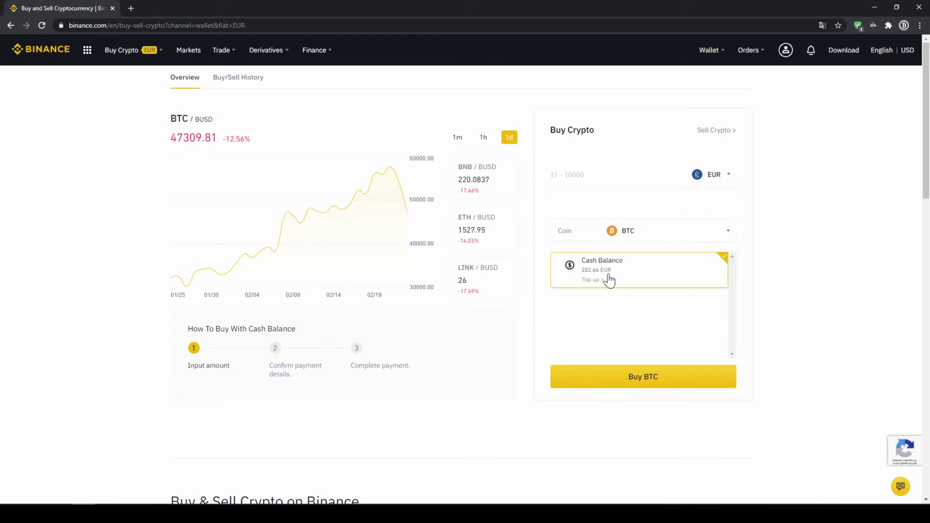
# - Choose USDT as the coin to buy, enter 200 EUR as the amount, and submit the purchase for confirmation
pyautogui.click(625, 231)
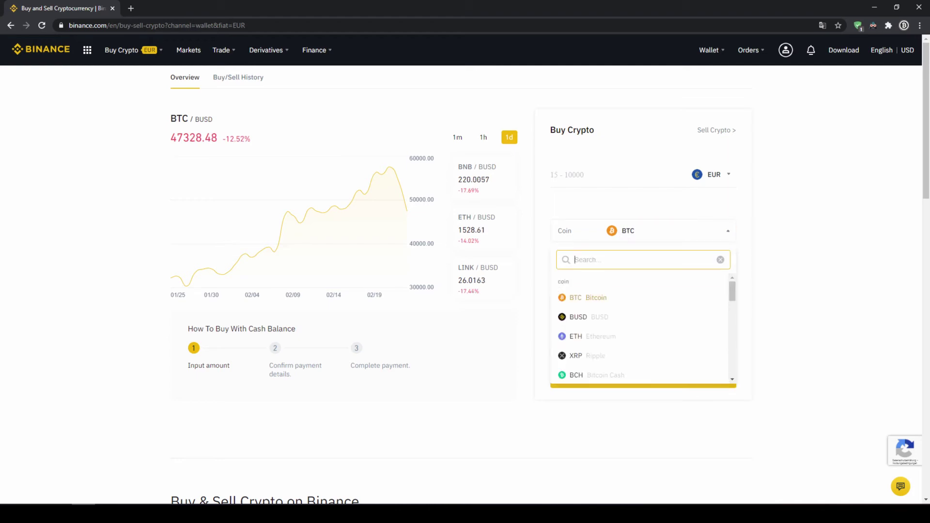
pyautogui.write('usdt')
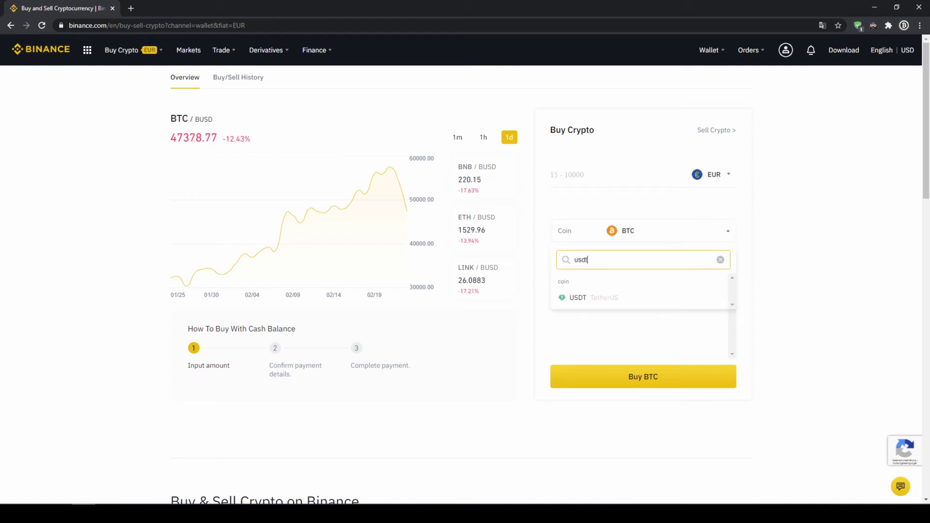
pyautogui.click(593, 299)
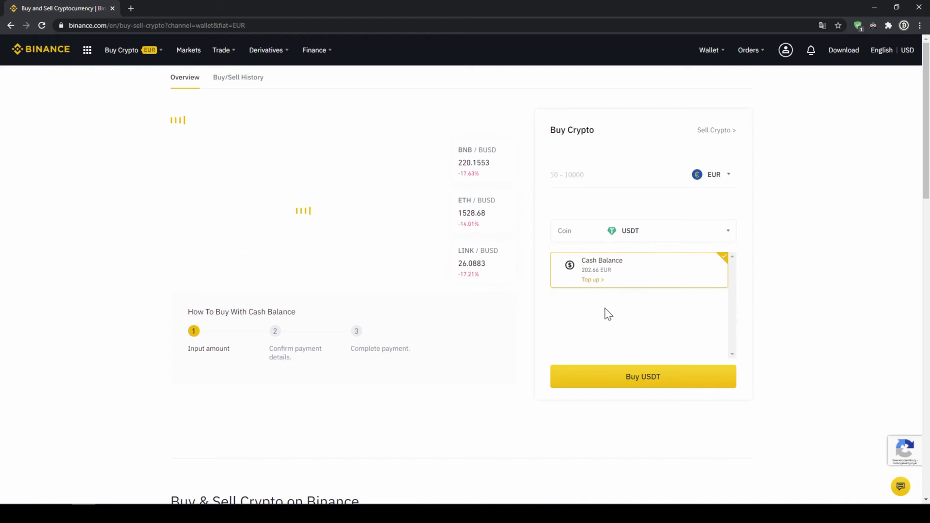
pyautogui.click(600, 175)
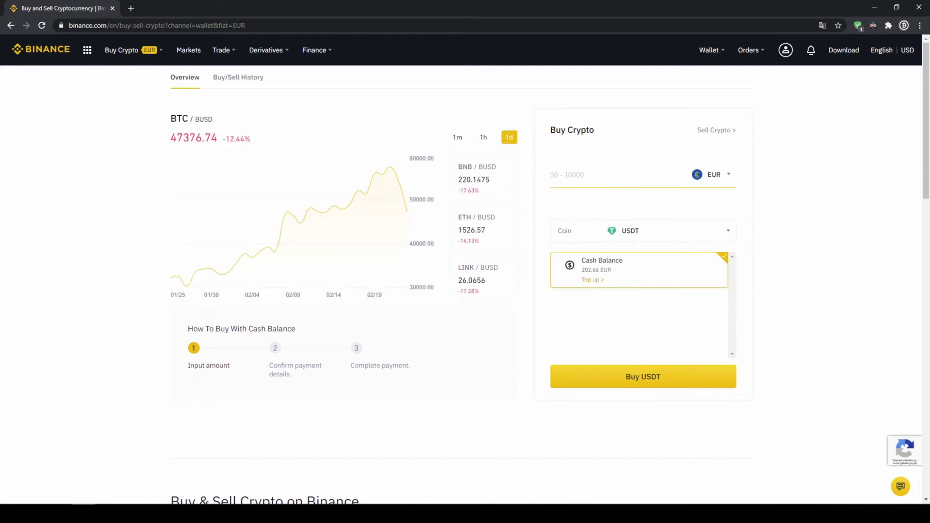
pyautogui.write('200')
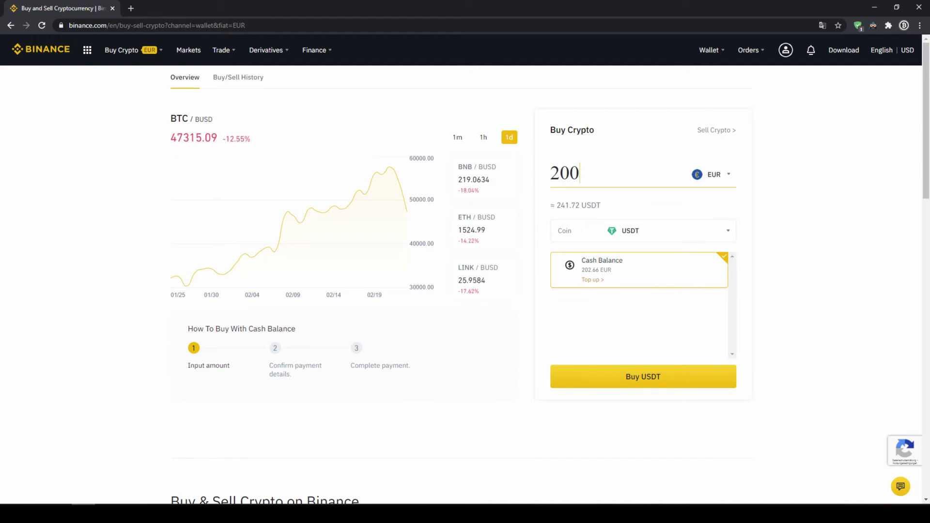
pyautogui.click(646, 379)
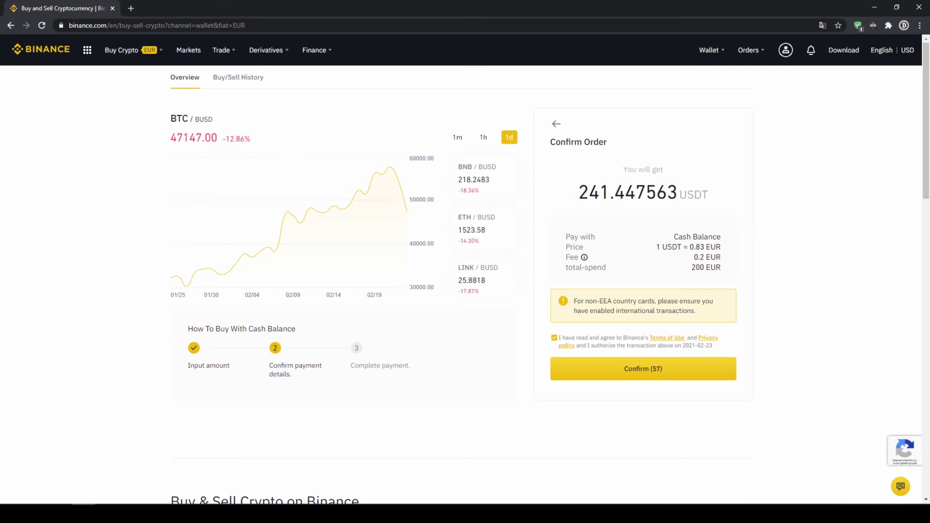
# - Review the order confirmation's USDT amount, exchange price and total spend
pyautogui.moveTo(579, 193); pyautogui.dragTo(609, 193)
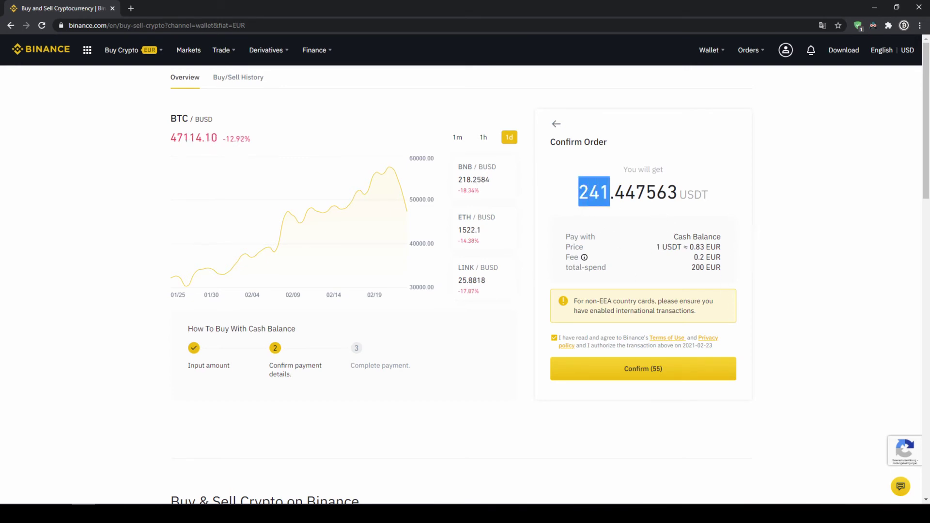
pyautogui.click(581, 193)
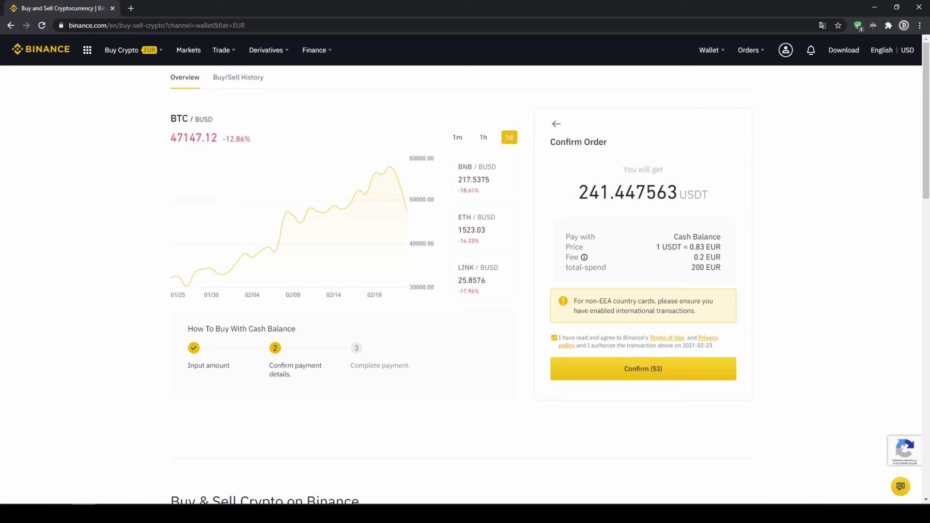
pyautogui.moveTo(580, 193); pyautogui.dragTo(609, 193)
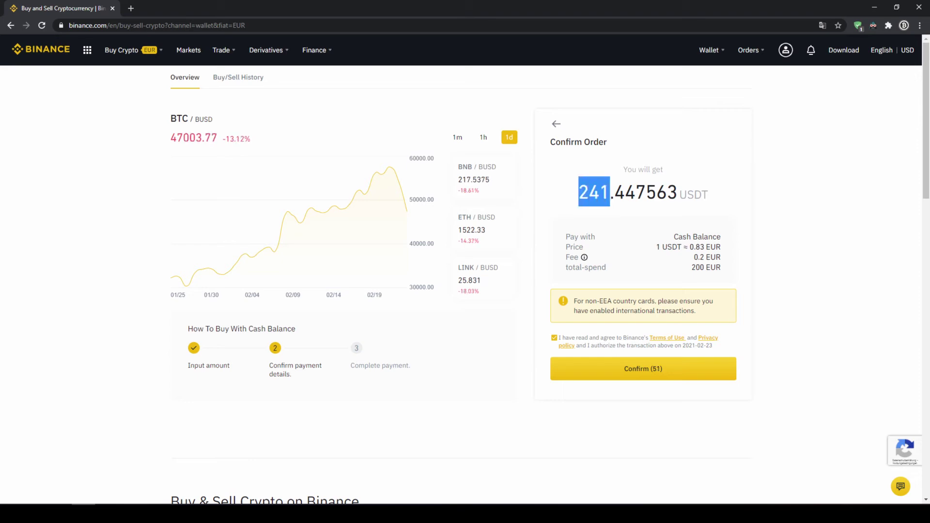
pyautogui.click(611, 194)
pyautogui.moveTo(677, 247); pyautogui.dragTo(705, 247)
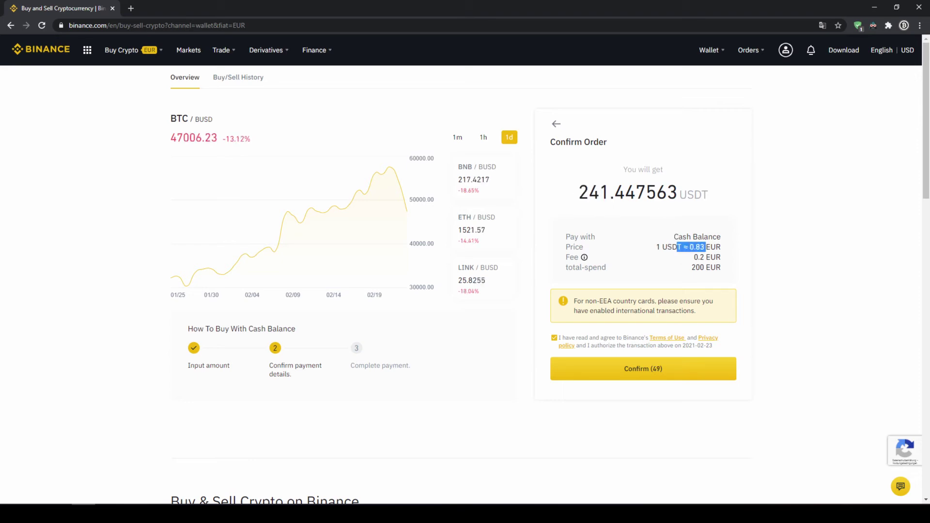
pyautogui.moveTo(608, 268); pyautogui.dragTo(565, 268)
pyautogui.click(696, 268)
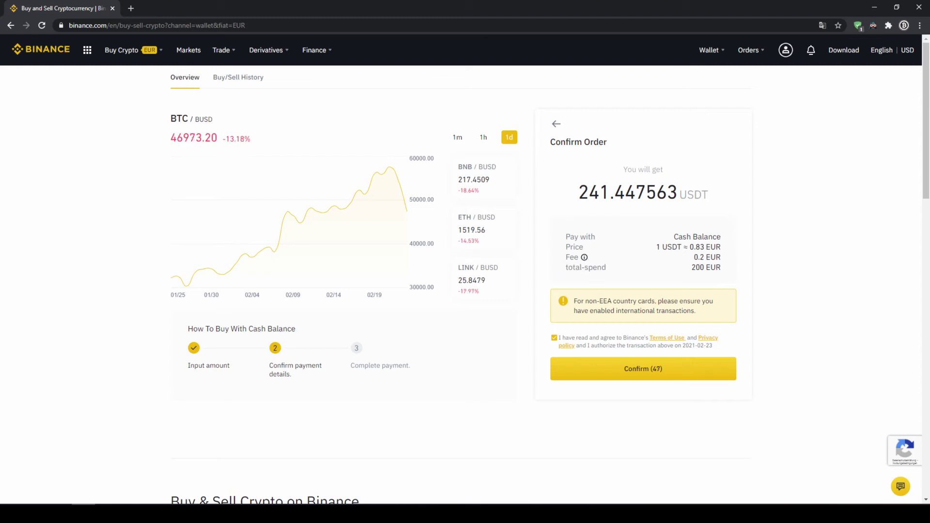
pyautogui.moveTo(697, 268); pyautogui.dragTo(725, 270)
pyautogui.click(725, 270)
# - Confirm the USDT purchase order and open the spot wallet from the completion page
pyautogui.click(665, 377)
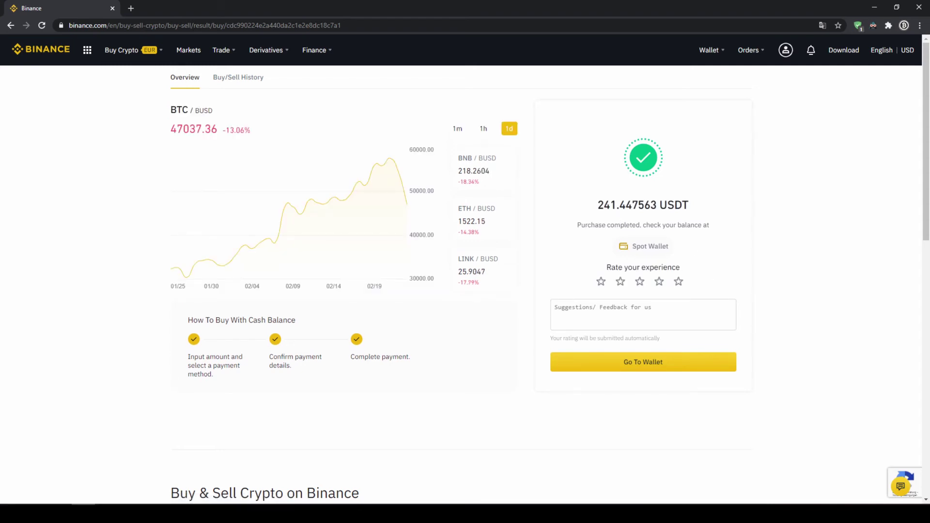
pyautogui.click(649, 247)
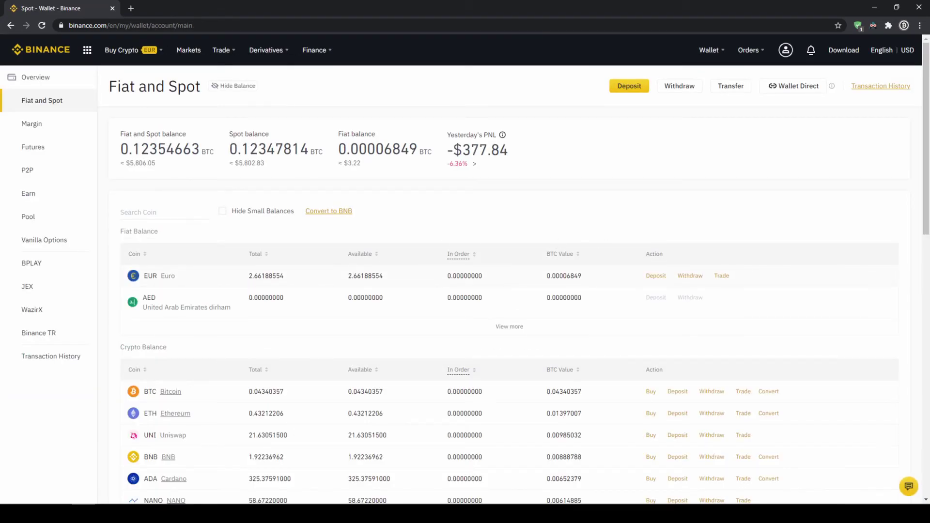
# - Check the EUR fiat balance and the USDT crypto balance in the Fiat and Spot wallet
pyautogui.moveTo(143, 276); pyautogui.dragTo(286, 286)
pyautogui.click(295, 282)
pyautogui.scroll(-4, 294, 282)
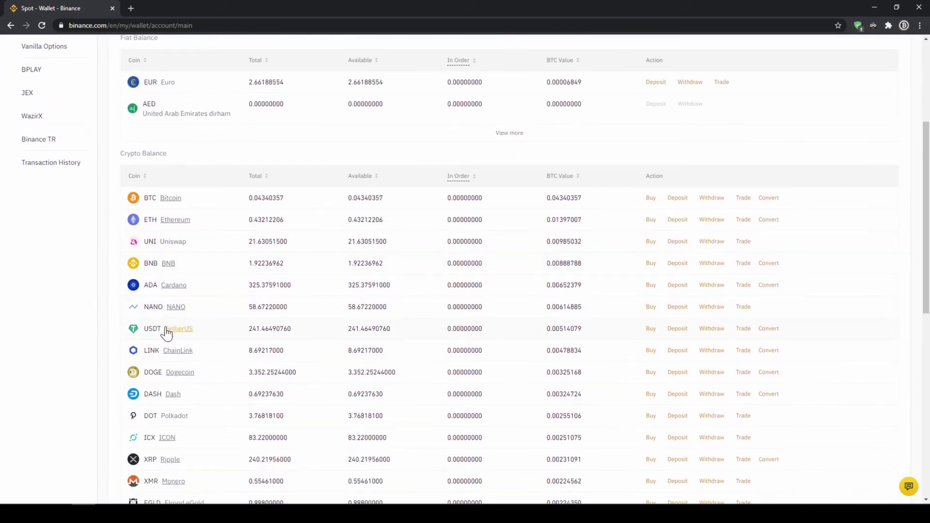
pyautogui.moveTo(247, 329); pyautogui.dragTo(310, 334)
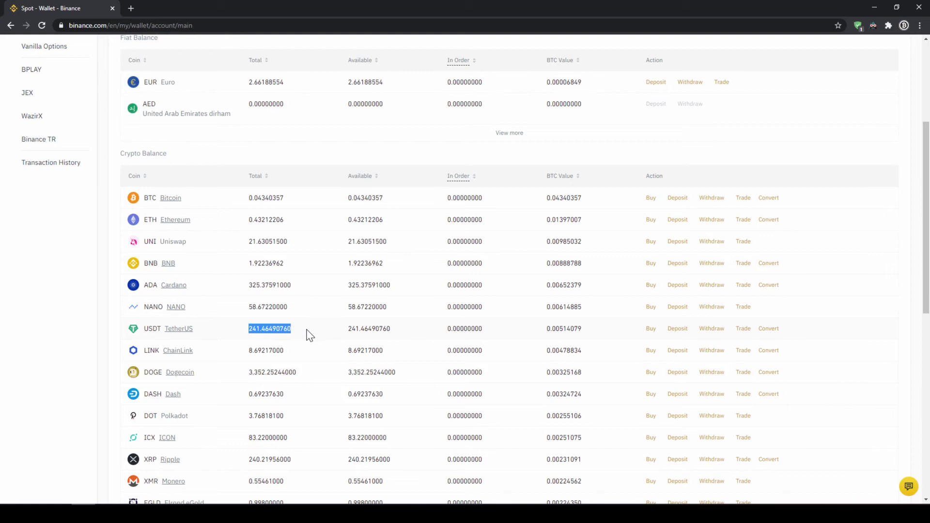
pyautogui.click(320, 337)
pyautogui.scroll(4, 322, 339)
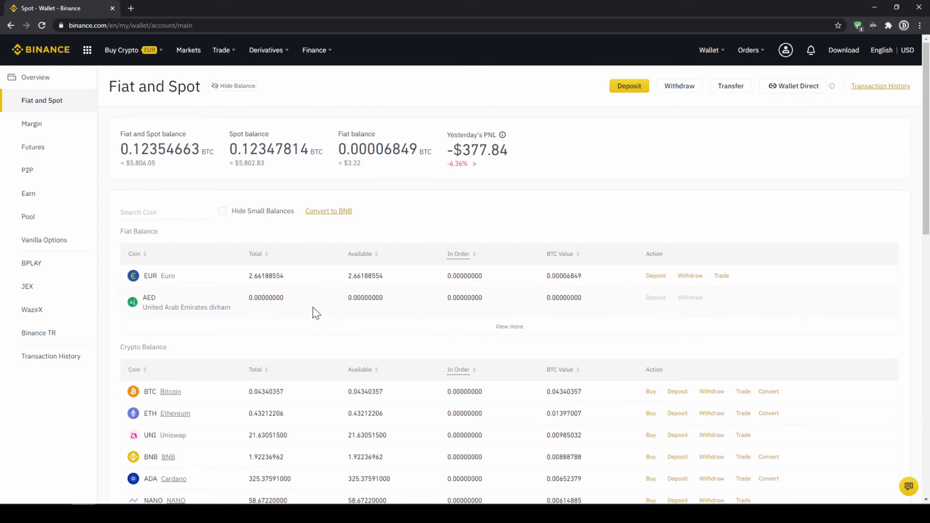
# - Open the credit/debit card purchase form and look through the payment currencies, keeping EUR
pyautogui.moveTo(127, 57)
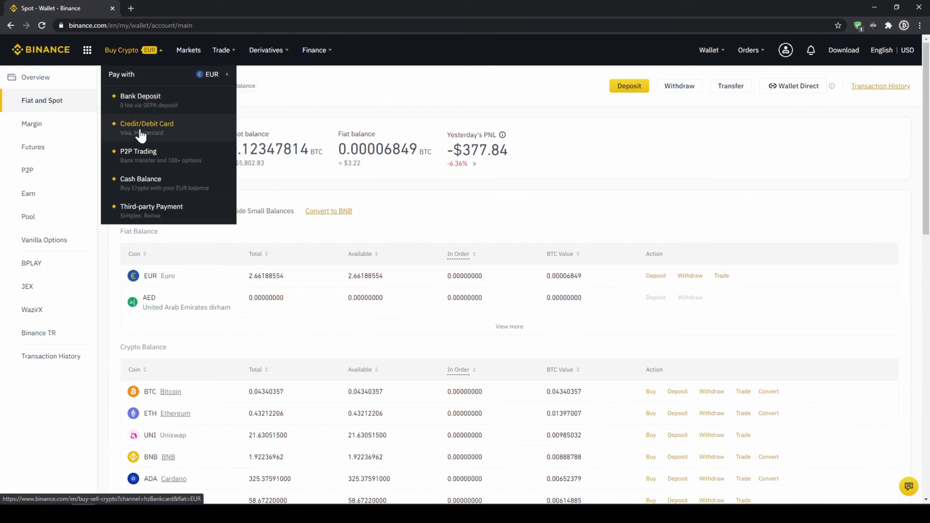
pyautogui.click(140, 131)
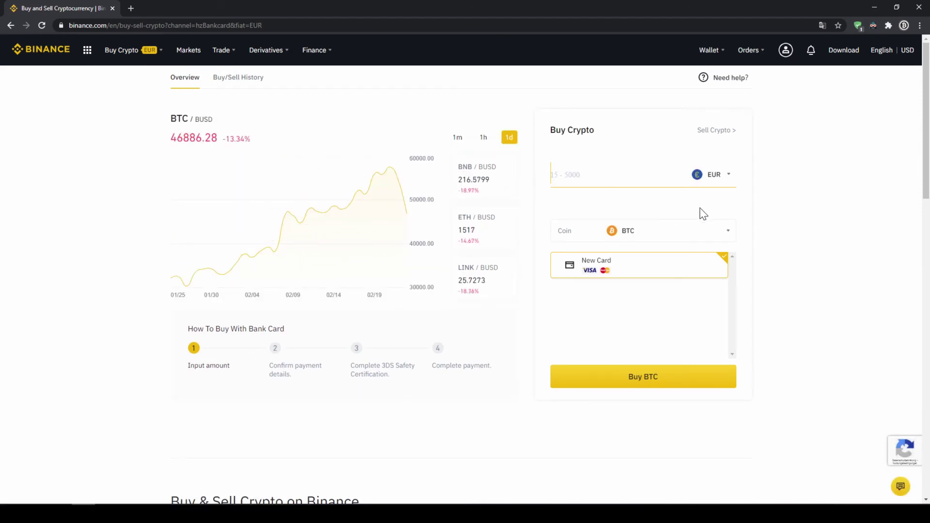
pyautogui.click(725, 176)
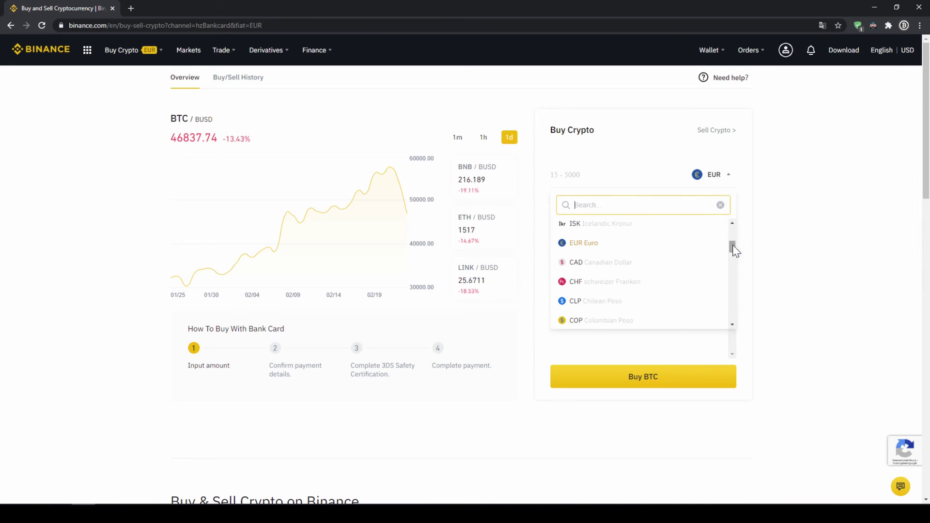
pyautogui.moveTo(732, 239)
pyautogui.mouseDown()
pyautogui.moveTo(735, 277)
pyautogui.moveTo(730, 252)
pyautogui.mouseUp()
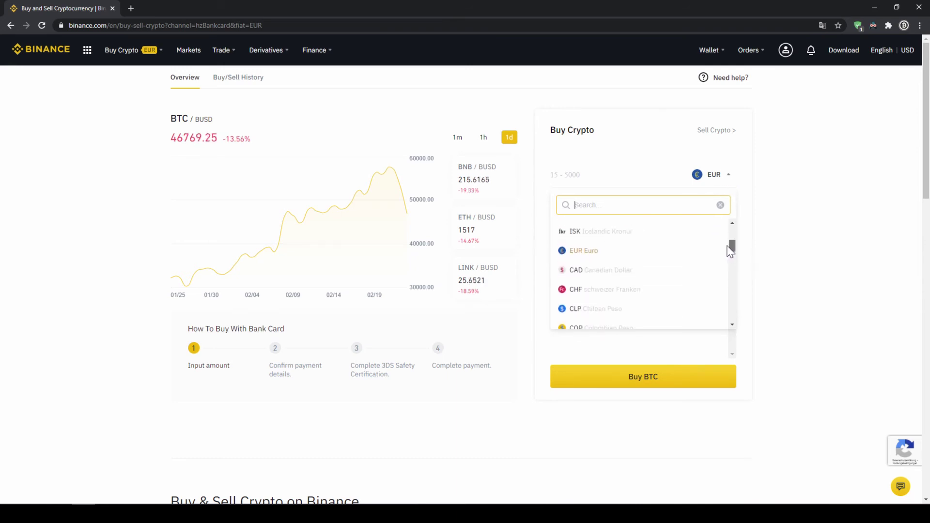
pyautogui.click(770, 208)
# - Choose USDT as the coin to buy by card and enter 500 EUR as the amount
pyautogui.click(678, 237)
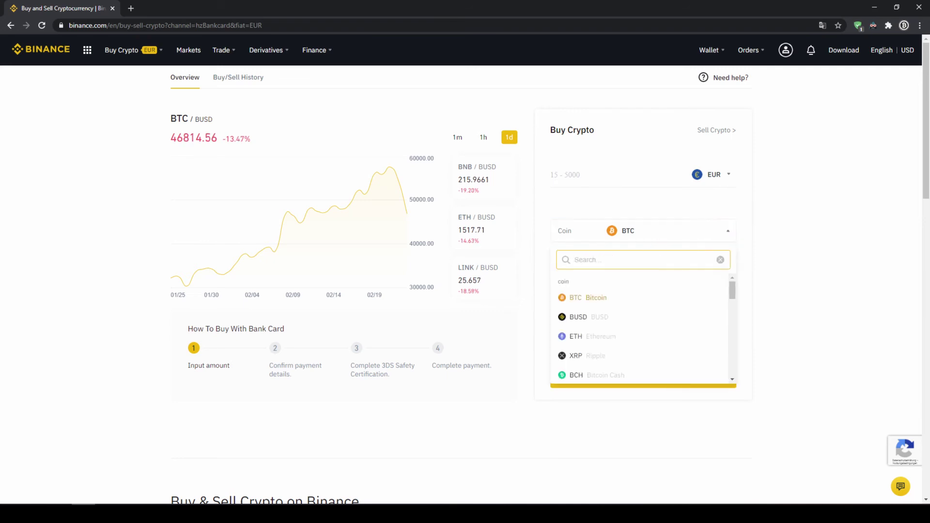
pyautogui.write('usdt')
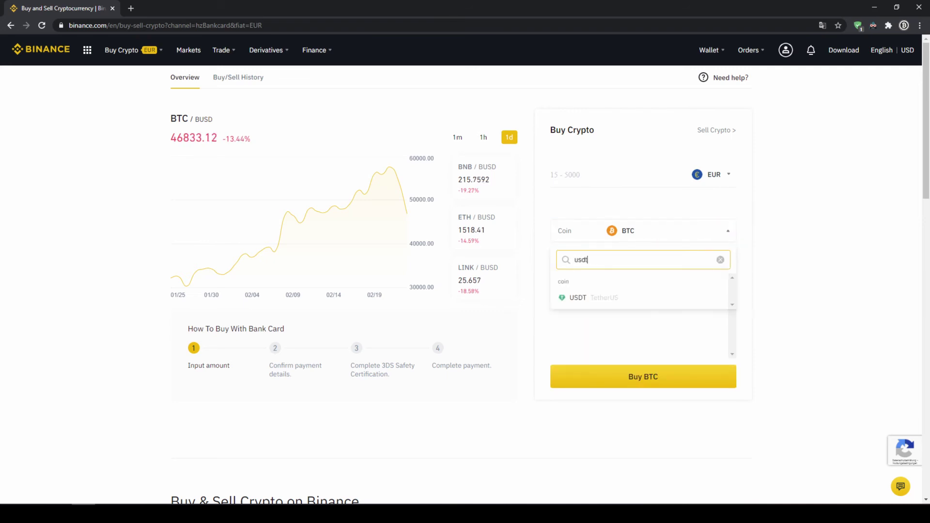
pyautogui.click(602, 301)
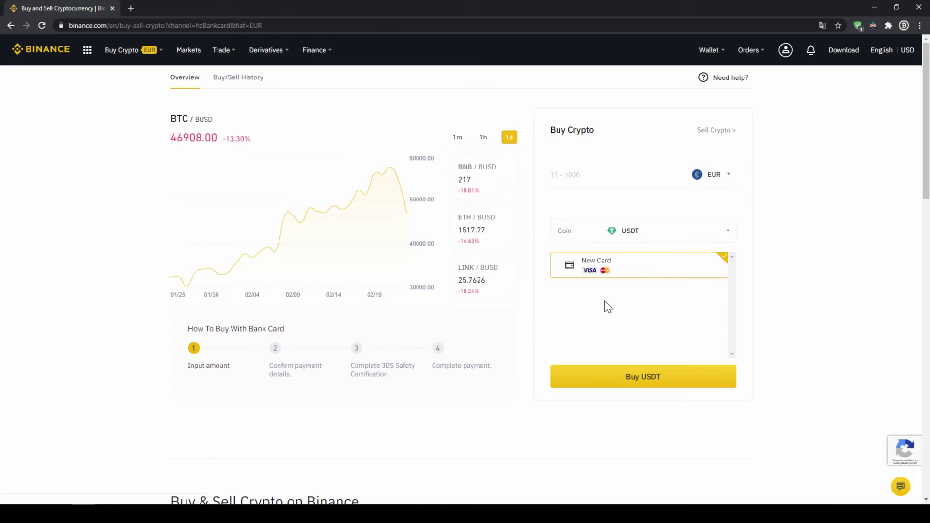
pyautogui.click(606, 178)
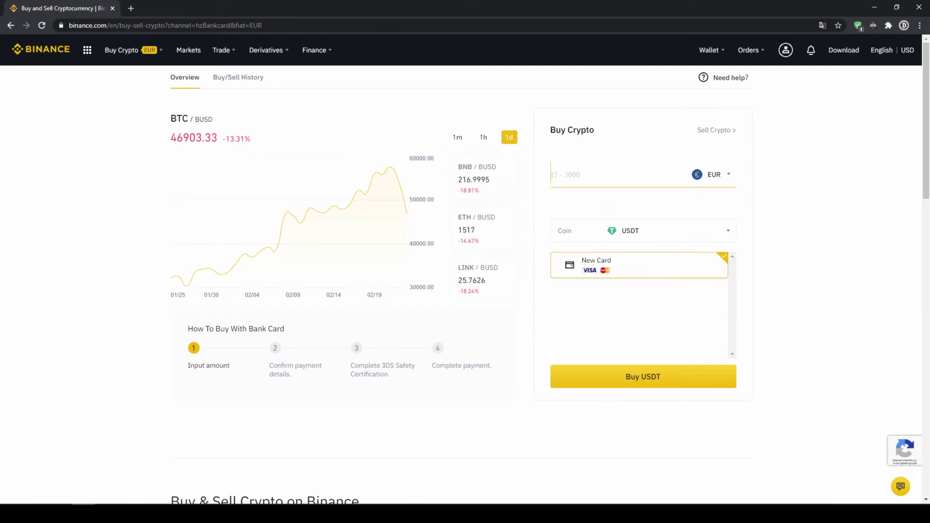
pyautogui.write('500')
pyautogui.click(818, 171)
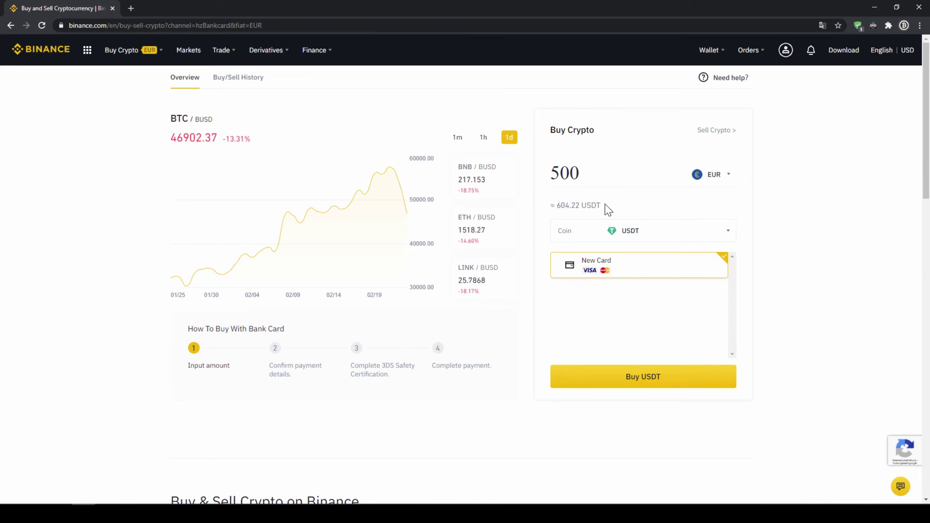
# - Check the estimated USDT amount for the card purchase and submit the purchase with the new card option
pyautogui.moveTo(557, 205); pyautogui.dragTo(599, 206)
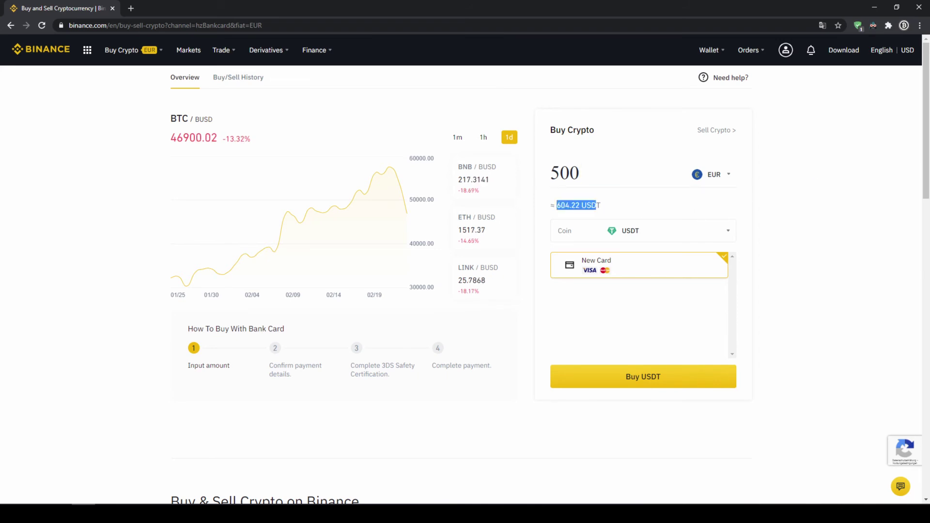
pyautogui.click(609, 207)
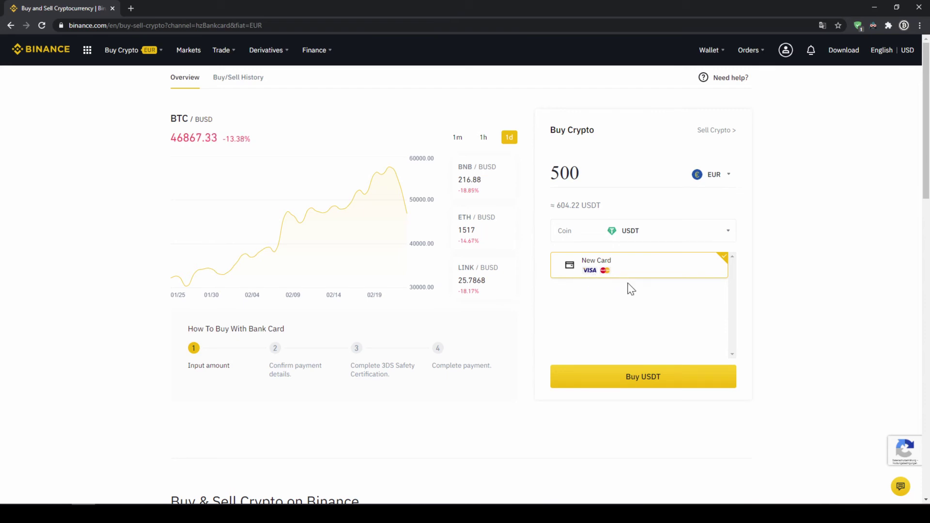
pyautogui.click(681, 384)
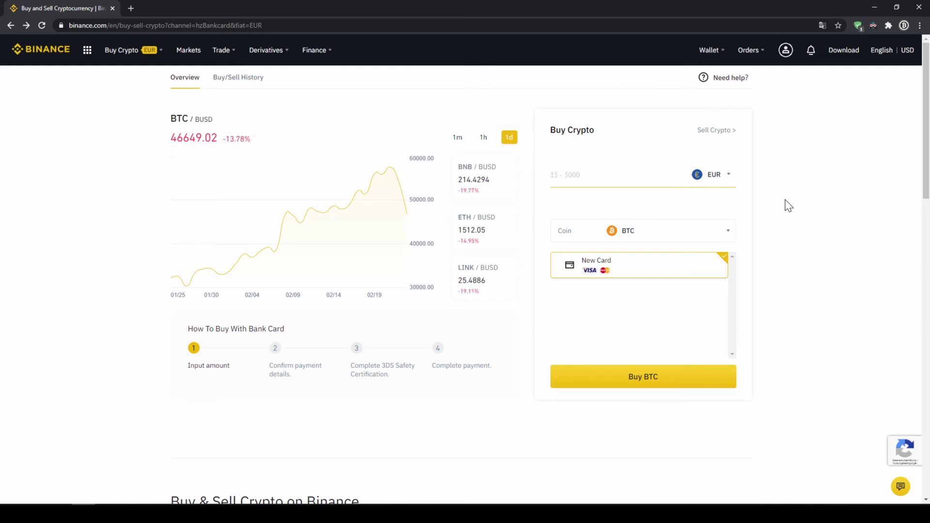
# - Open the Fiat and Spot wallet and check the total USDT balance
pyautogui.moveTo(706, 57)
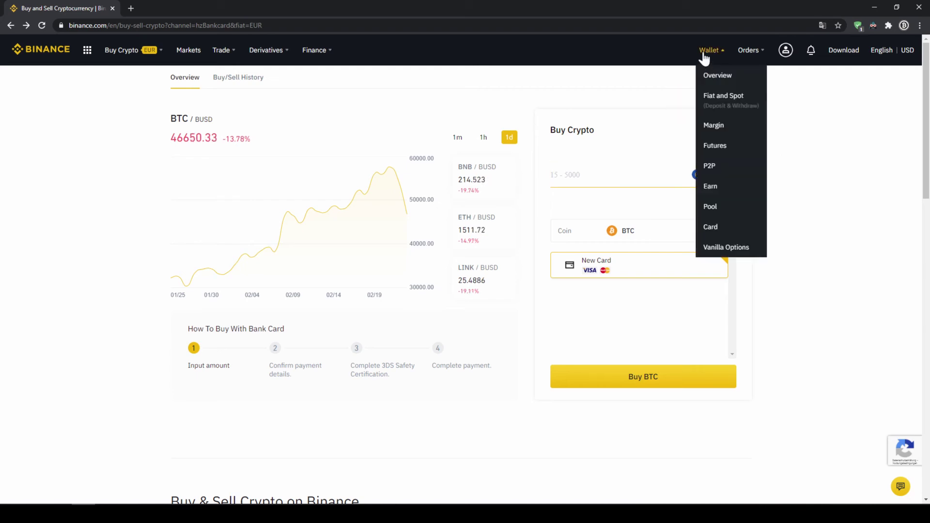
pyautogui.click(725, 103)
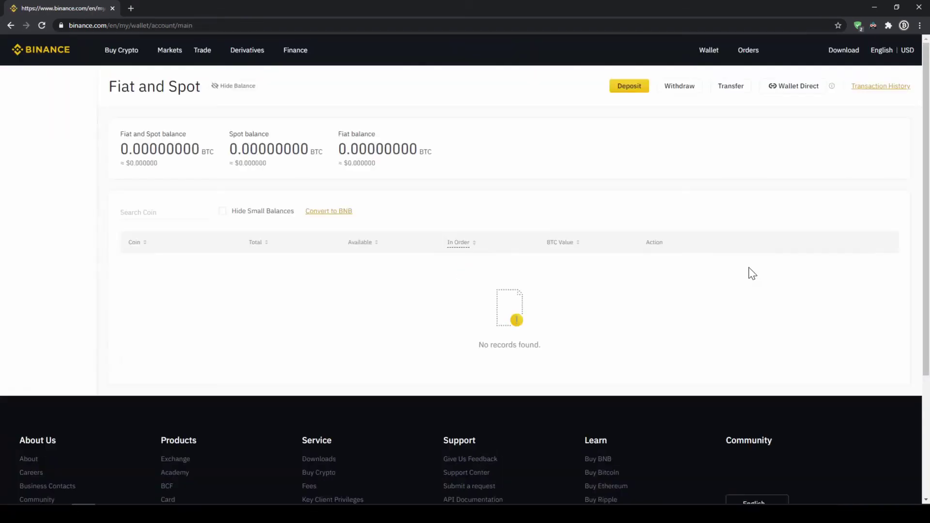
pyautogui.scroll(-4, 411, 276)
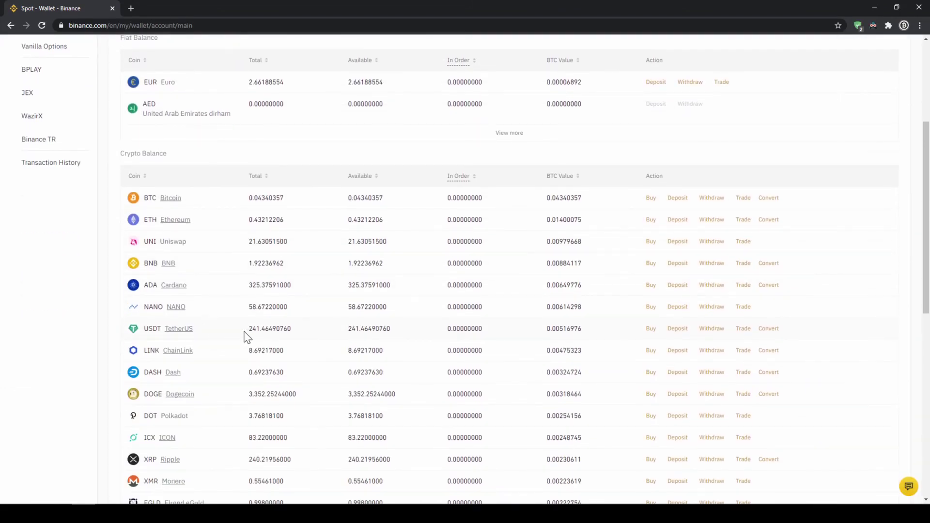
pyautogui.moveTo(256, 328); pyautogui.dragTo(312, 334)
pyautogui.click(298, 330)
pyautogui.scroll(4, 298, 332)
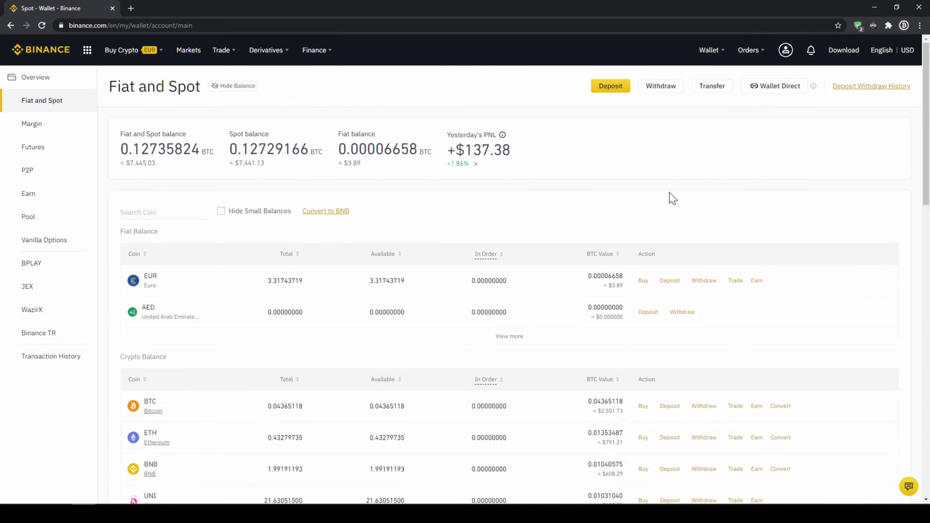
# - Open the markets overview, browse the spot pairs, and filter the list to FIAT Markets
pyautogui.click(190, 51)
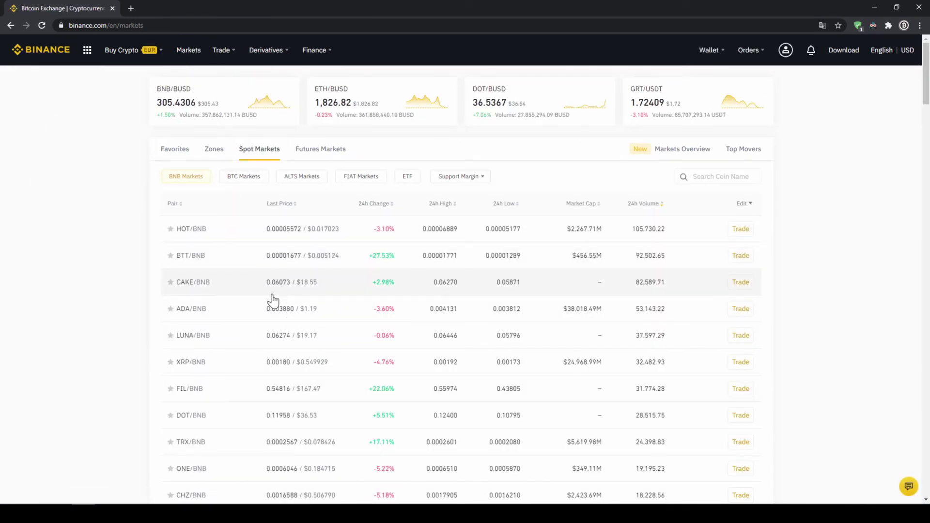
pyautogui.scroll(-3, 295, 269)
pyautogui.scroll(4, 291, 287)
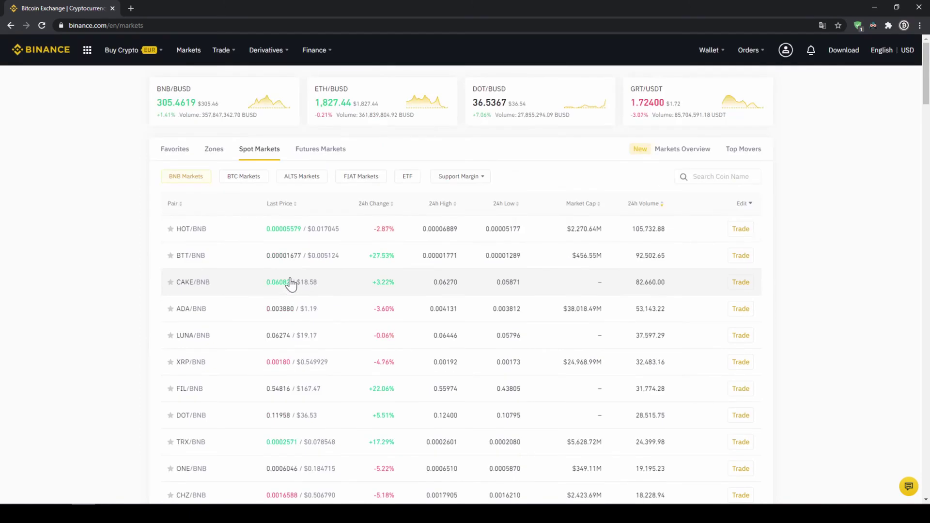
pyautogui.click(346, 180)
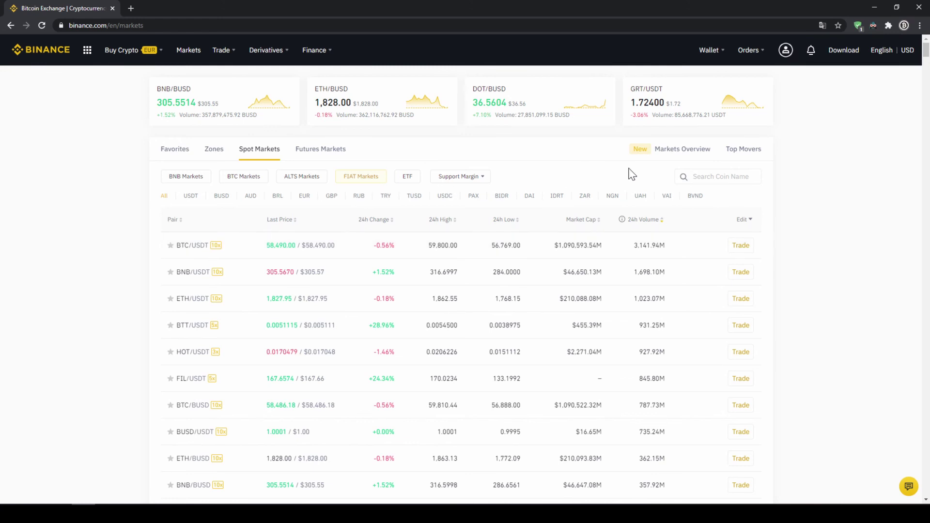
# - Search the markets for "omgusdt" and open the OMG/USDT pair's trading page
pyautogui.click(717, 176)
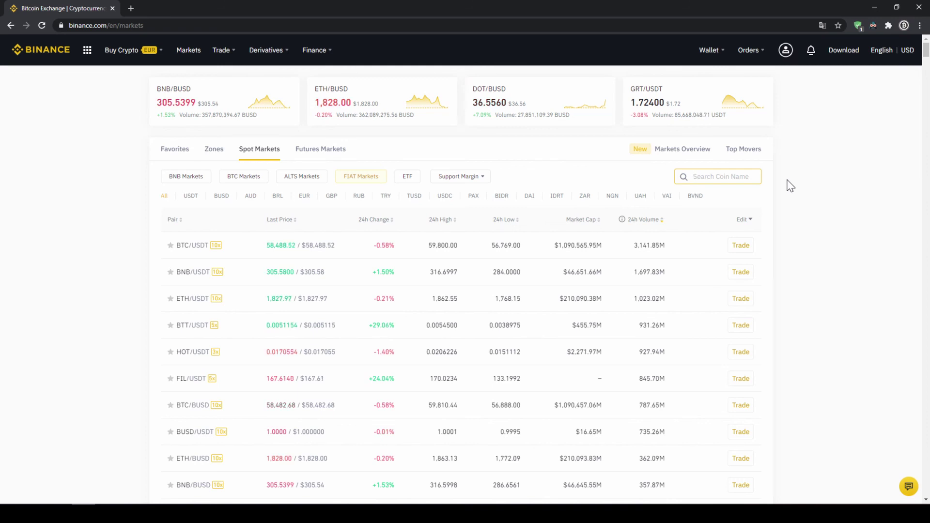
pyautogui.write('o')
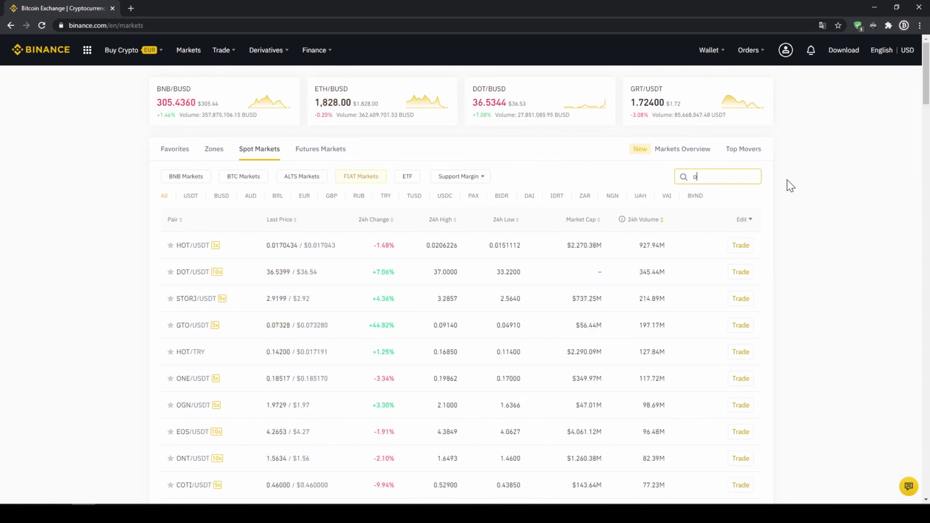
pyautogui.write('mgusd')
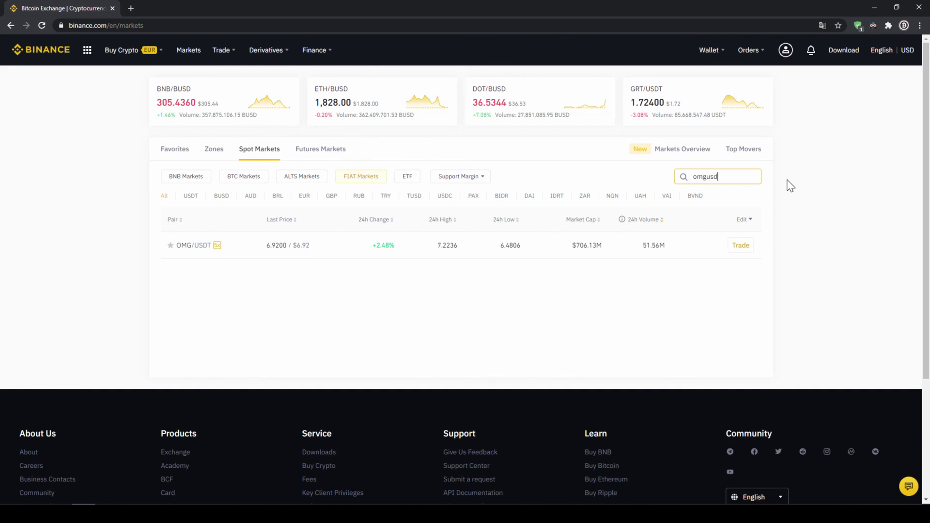
pyautogui.write('t')
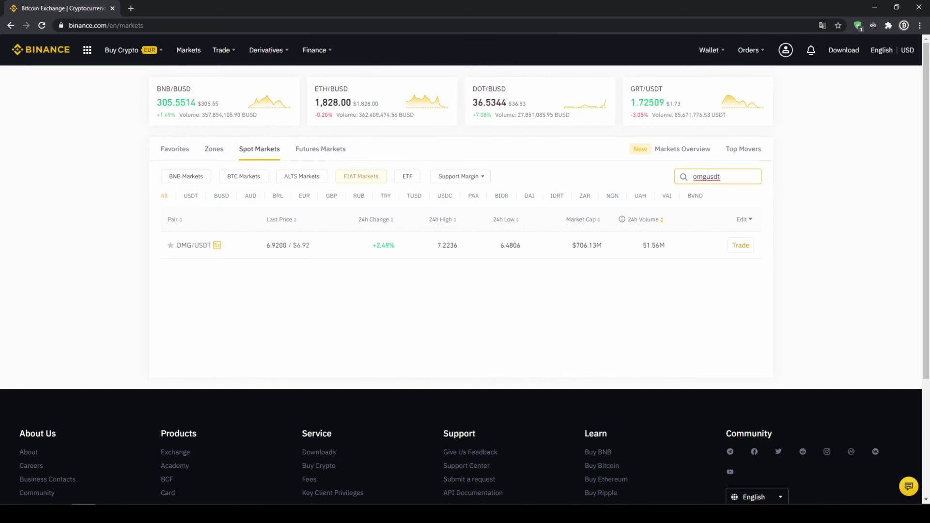
pyautogui.click(282, 247)
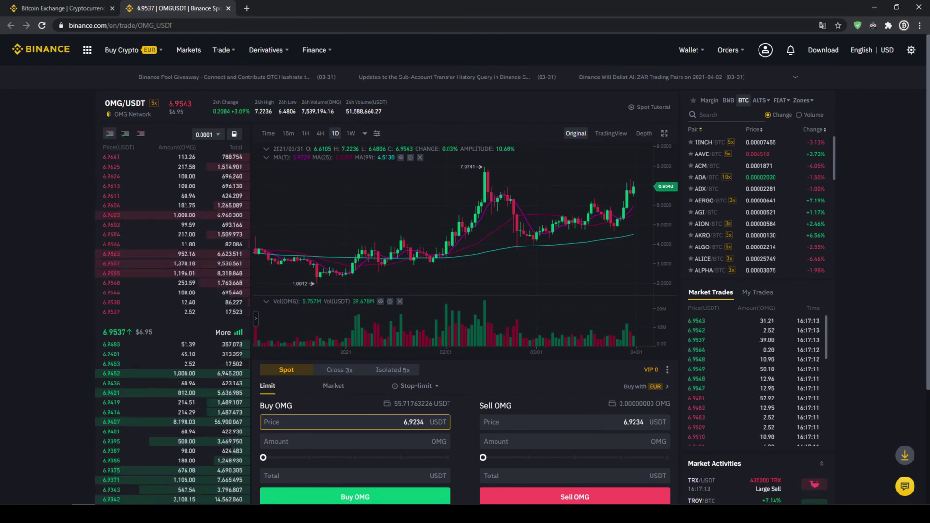
# - Inspect the price of the limit buy order for OMG and switch the order type to Market
pyautogui.click(404, 439)
pyautogui.moveTo(404, 422); pyautogui.dragTo(437, 429)
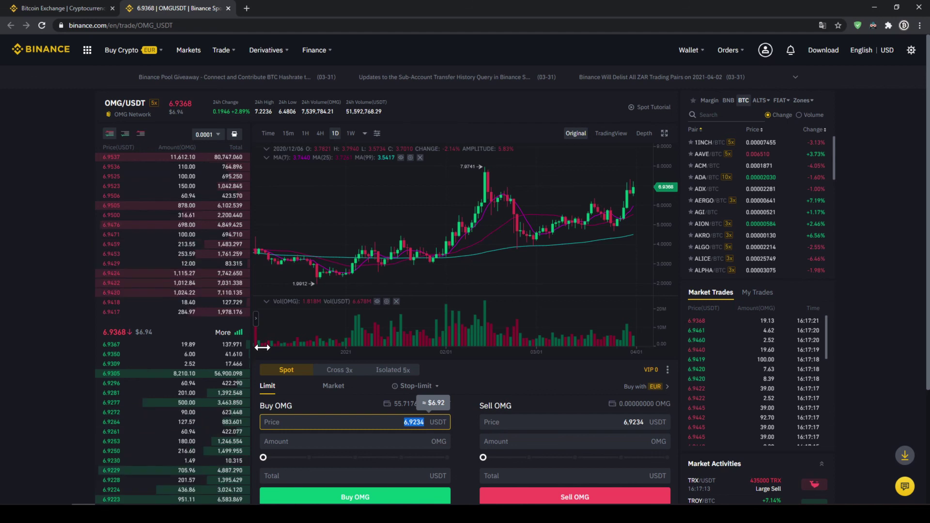
pyautogui.click(337, 390)
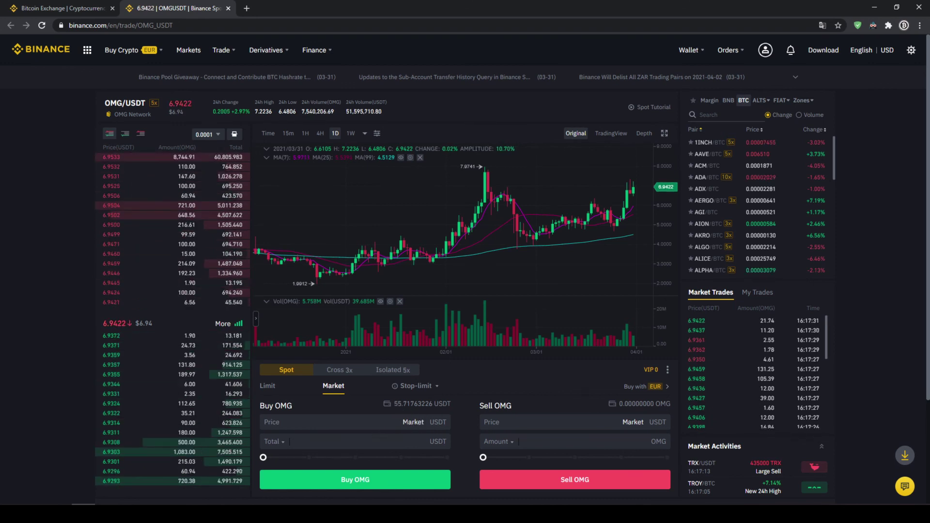
# - Set the OMG market buy total to the full available USDT balance, 55.710534 USDT
pyautogui.moveTo(264, 456); pyautogui.dragTo(362, 458)
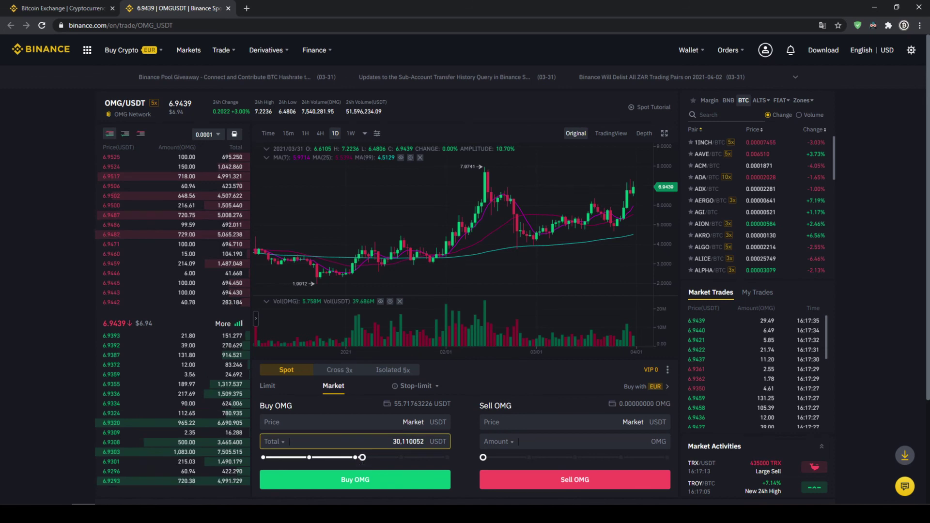
pyautogui.moveTo(413, 441); pyautogui.dragTo(447, 449)
pyautogui.click(363, 456)
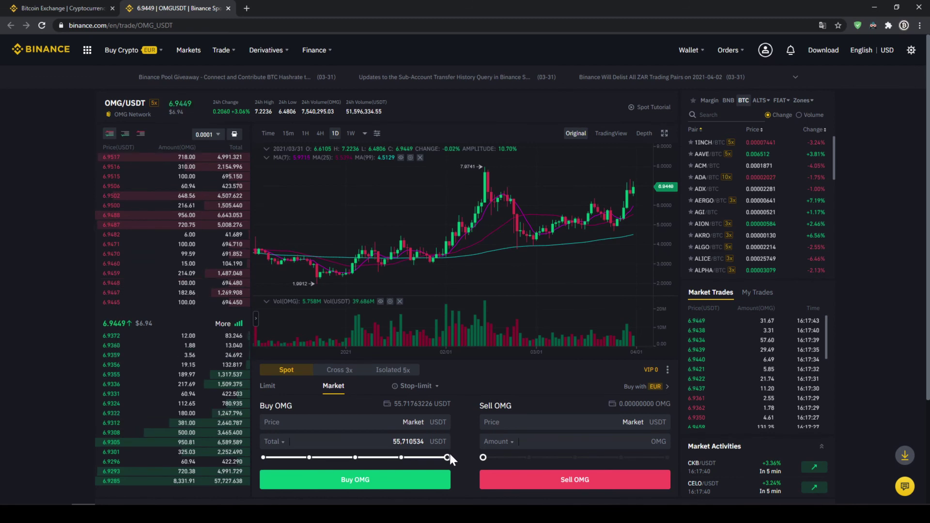